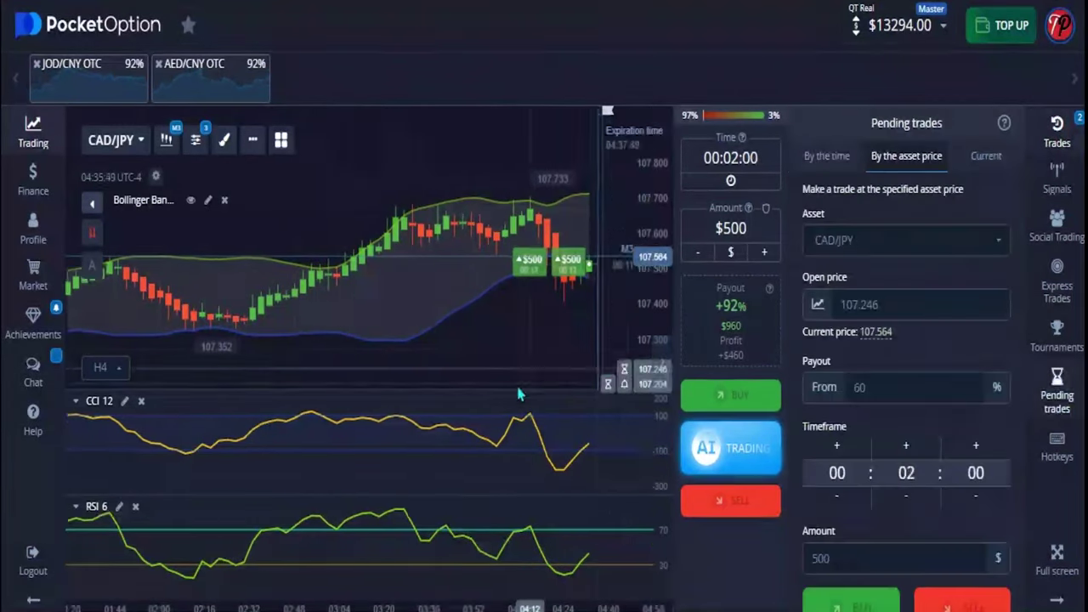
View the currently open CAD/JPY trades in the Trades panel
click(1059, 139)
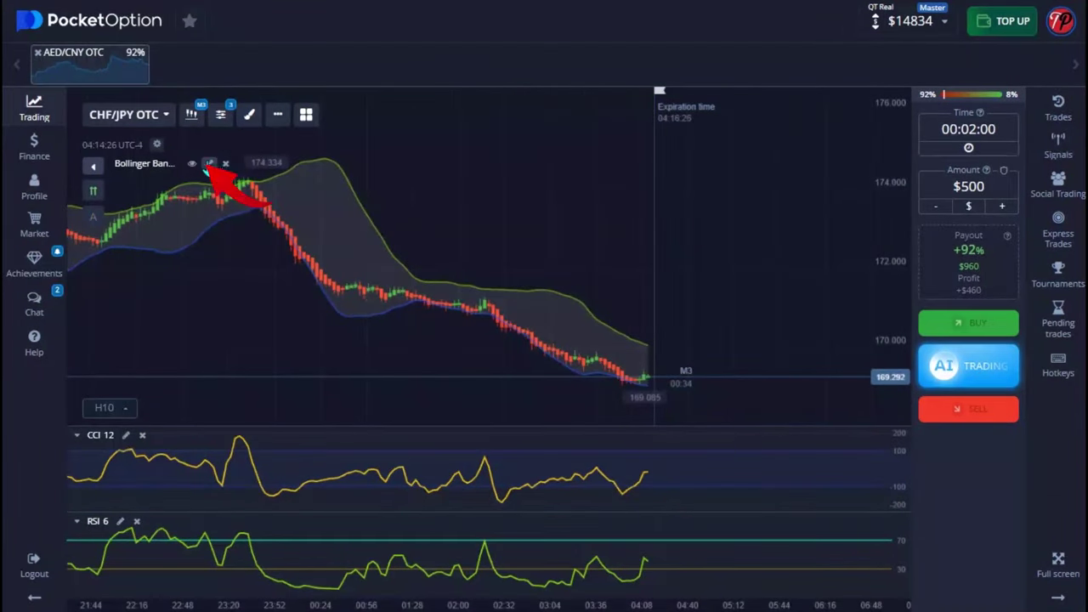
Confirm Bollinger Bands period 24, deviation 2, leave the middle line unchecked, and save
click(212, 165)
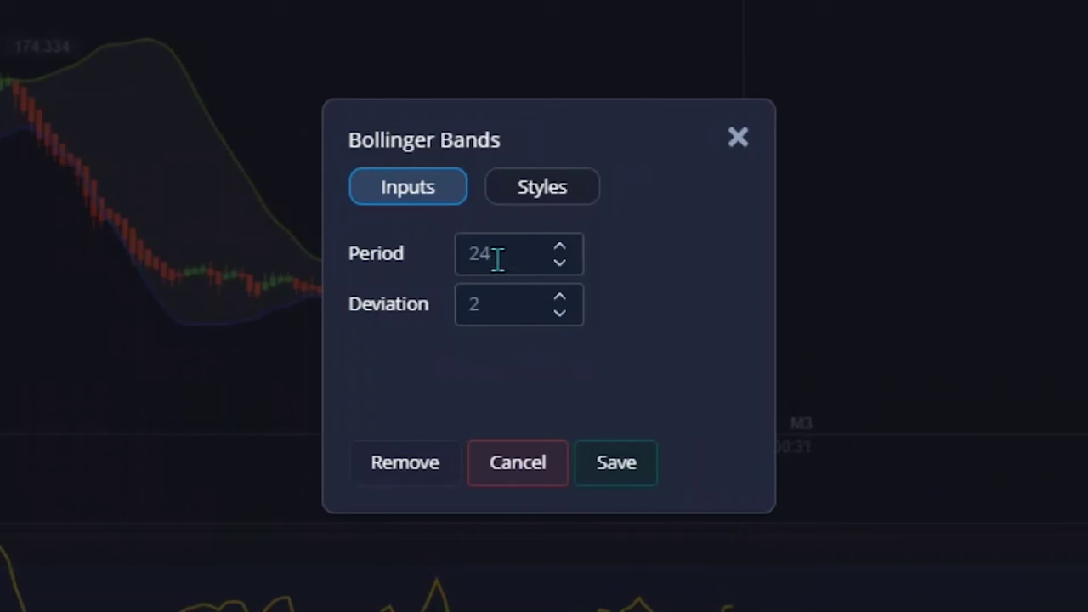
click(567, 194)
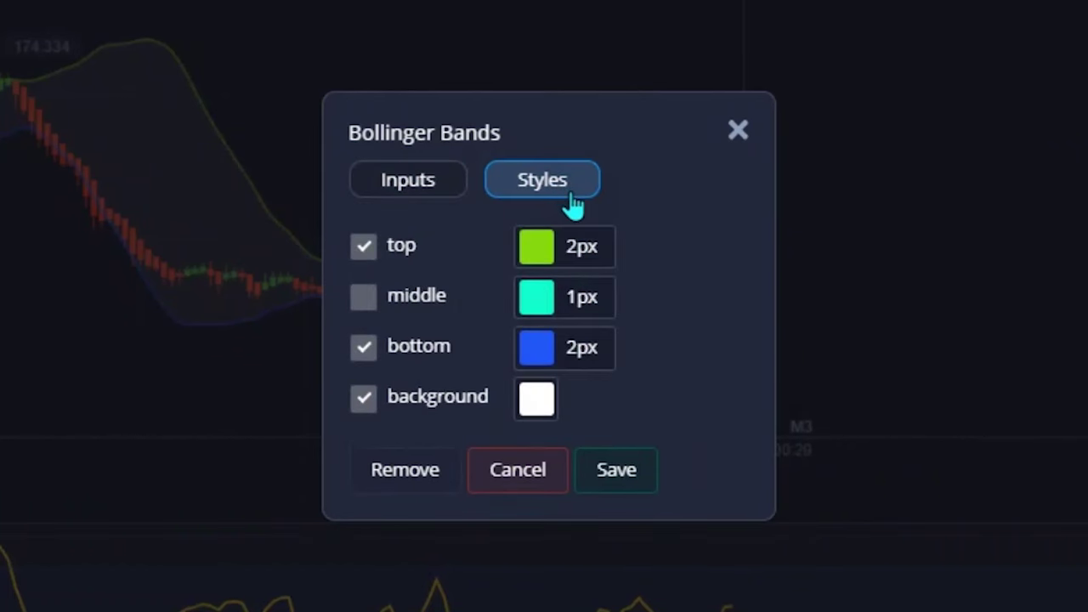
click(364, 300)
click(370, 305)
click(622, 481)
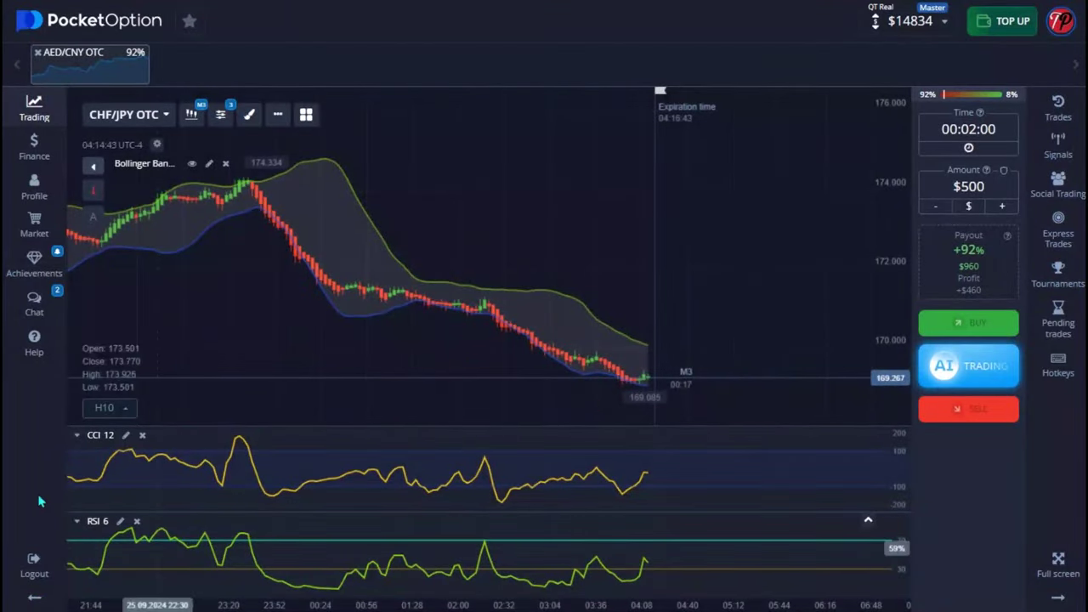
Keep CCI period 12 with a yellow 2px main line and save the settings
click(112, 441)
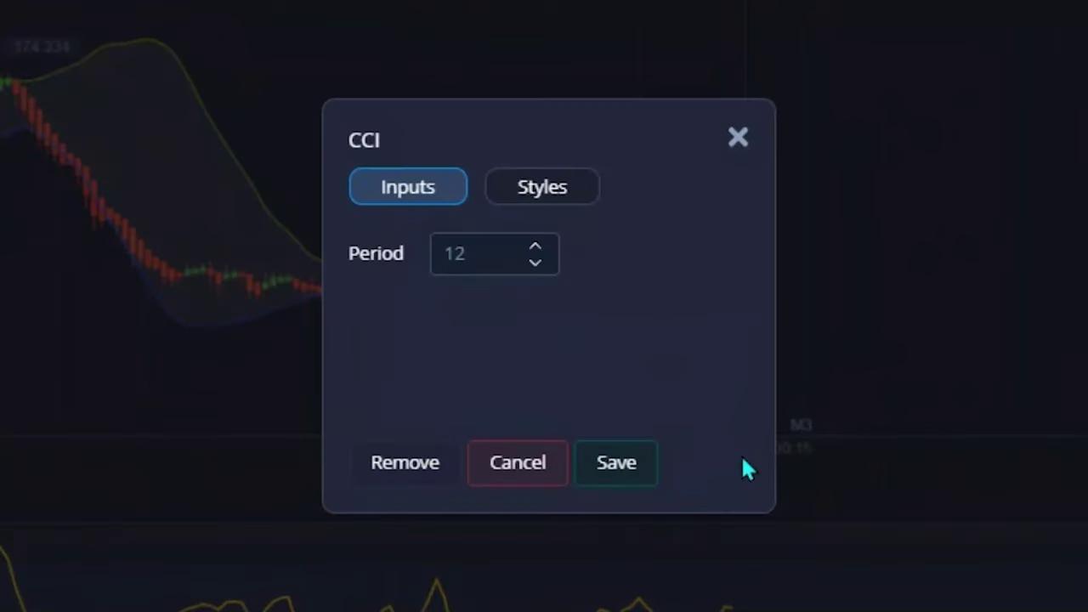
click(544, 181)
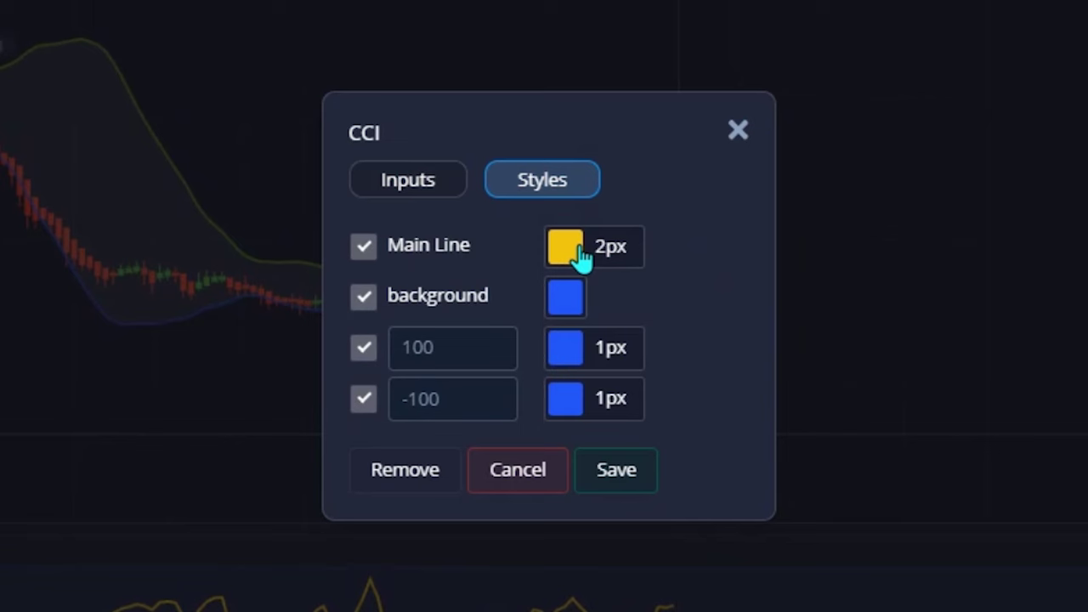
click(627, 261)
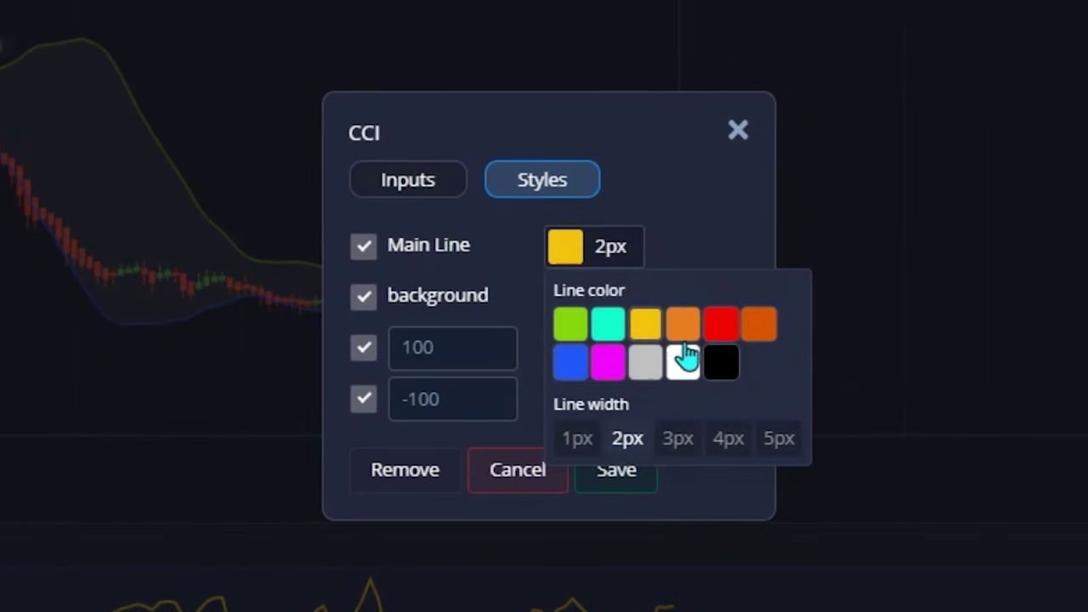
click(627, 438)
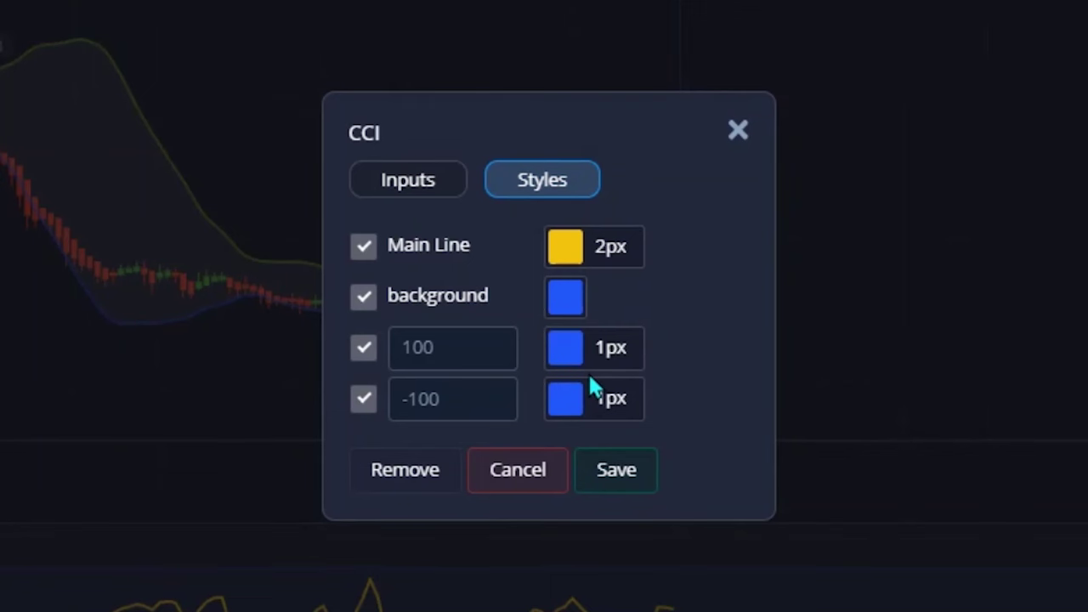
click(597, 485)
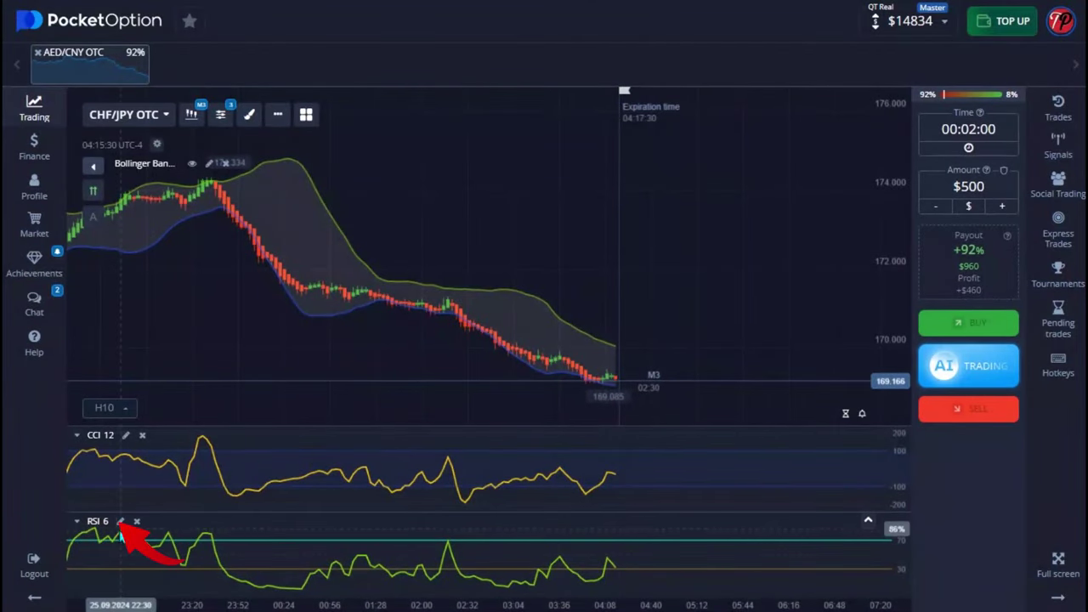
Confirm RSI period 6 with levels 70 and 30 on, 50 off, and save
click(121, 522)
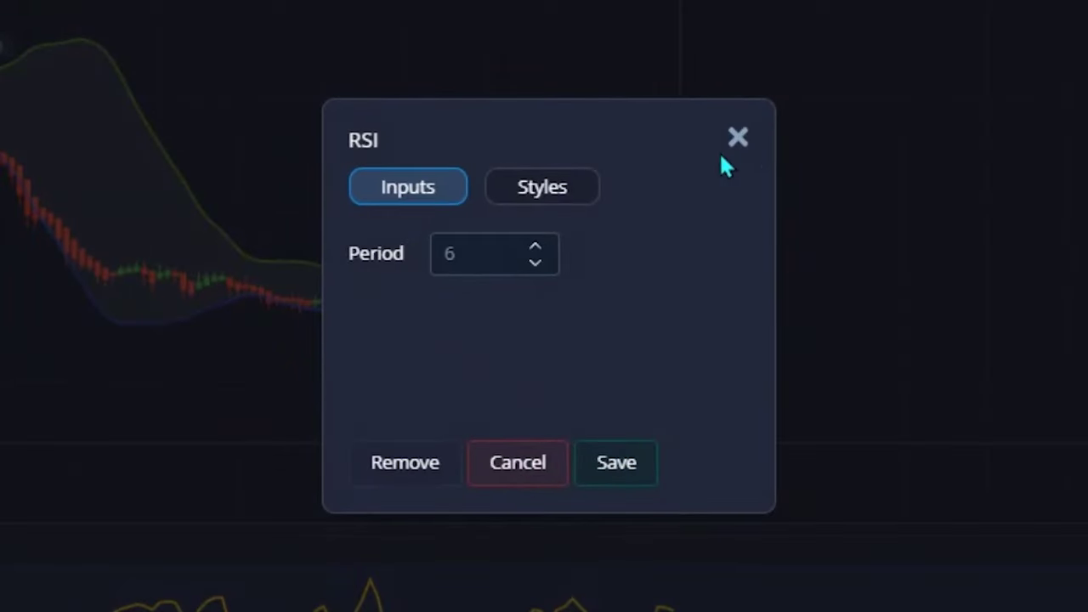
click(578, 188)
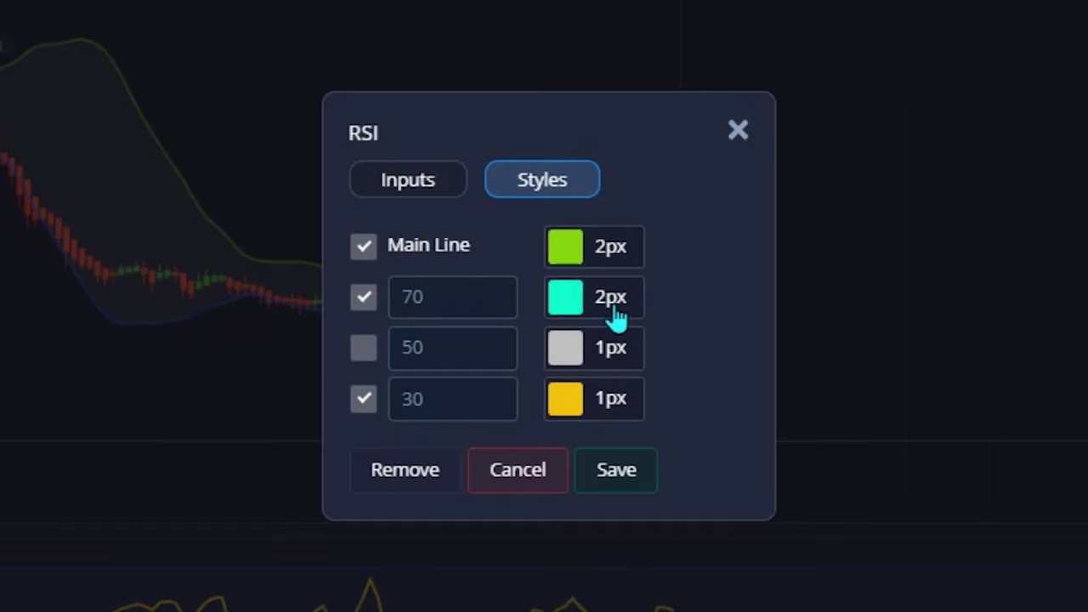
click(620, 474)
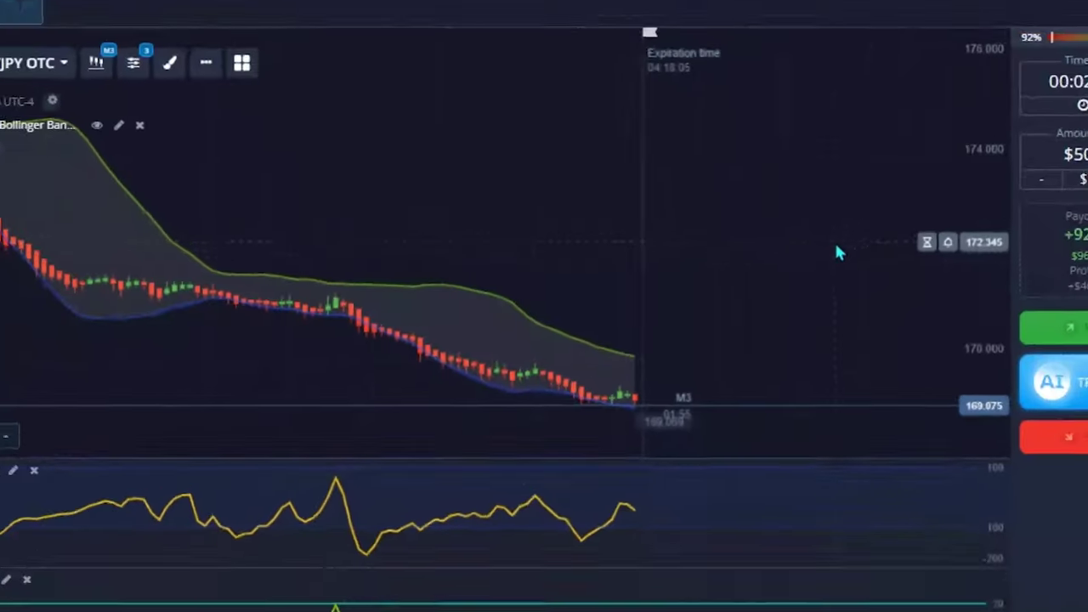
click(999, 133)
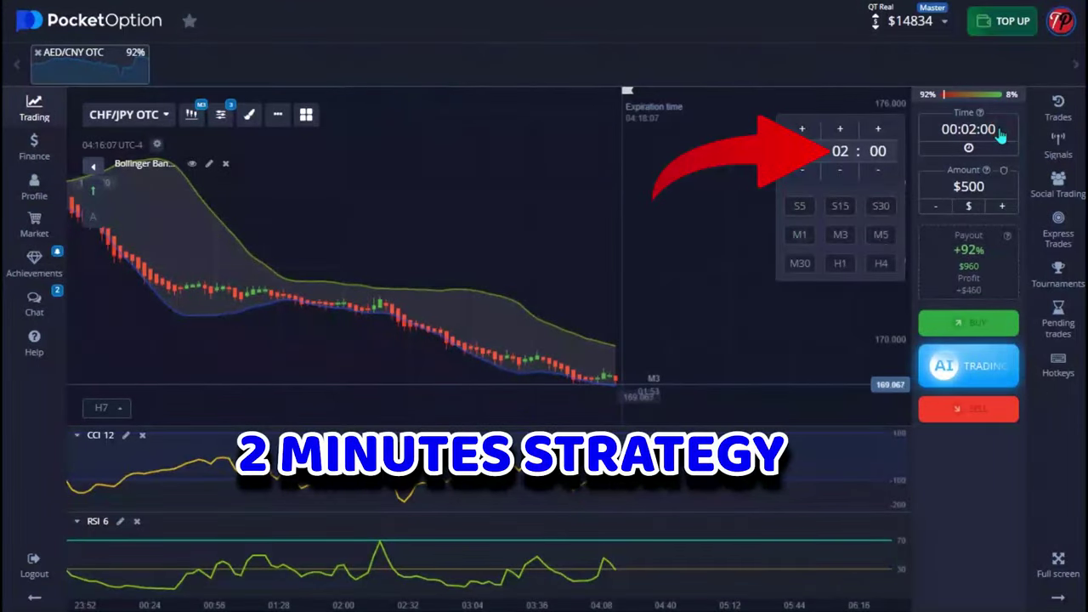
click(192, 114)
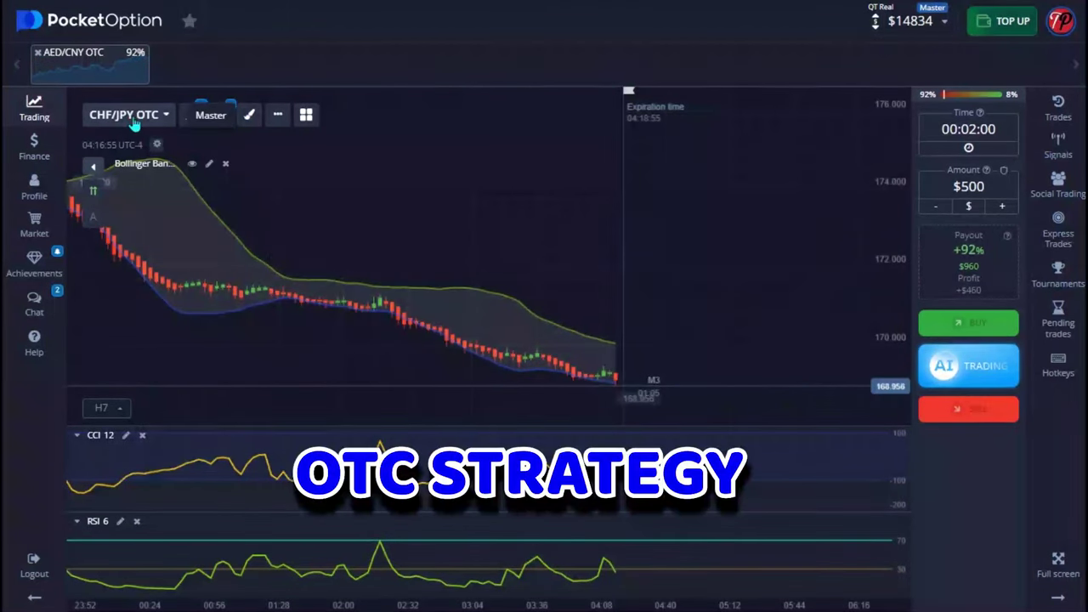
Star CAD/JPY OTC as a favourite in the asset list and scroll down the currencies
click(127, 114)
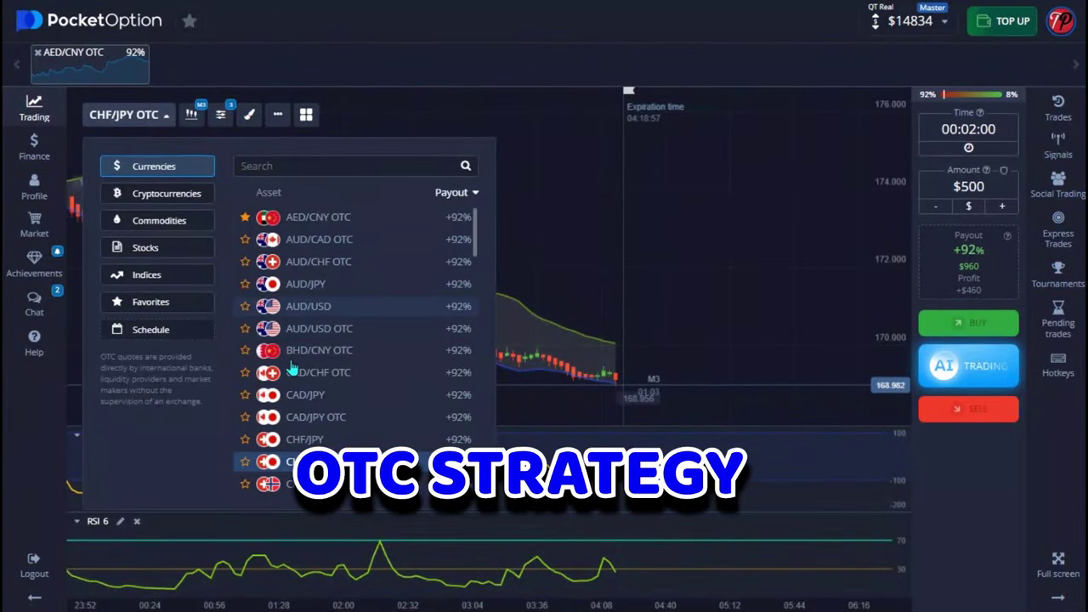
click(245, 417)
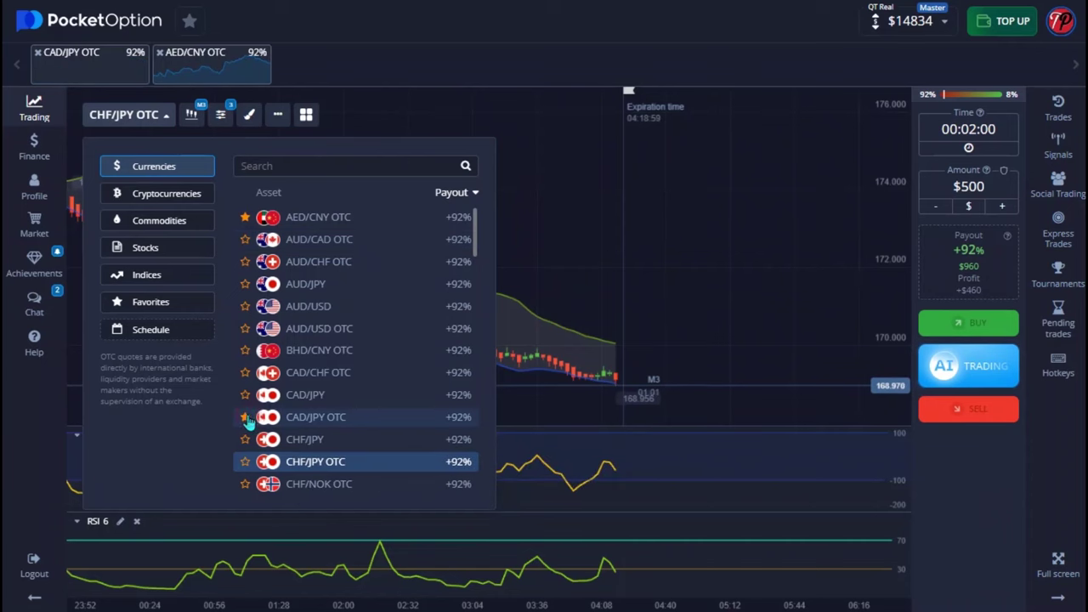
scroll(357, 310, down, 3)
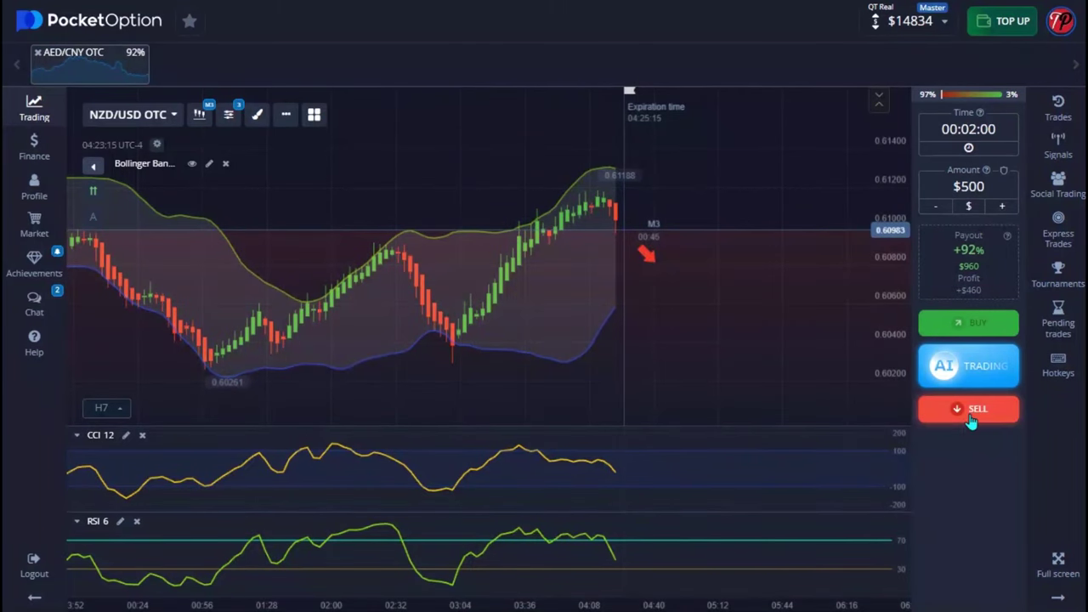
Place a $500 two-minute sell trade on NZD/USD OTC and let it expire
click(935, 417)
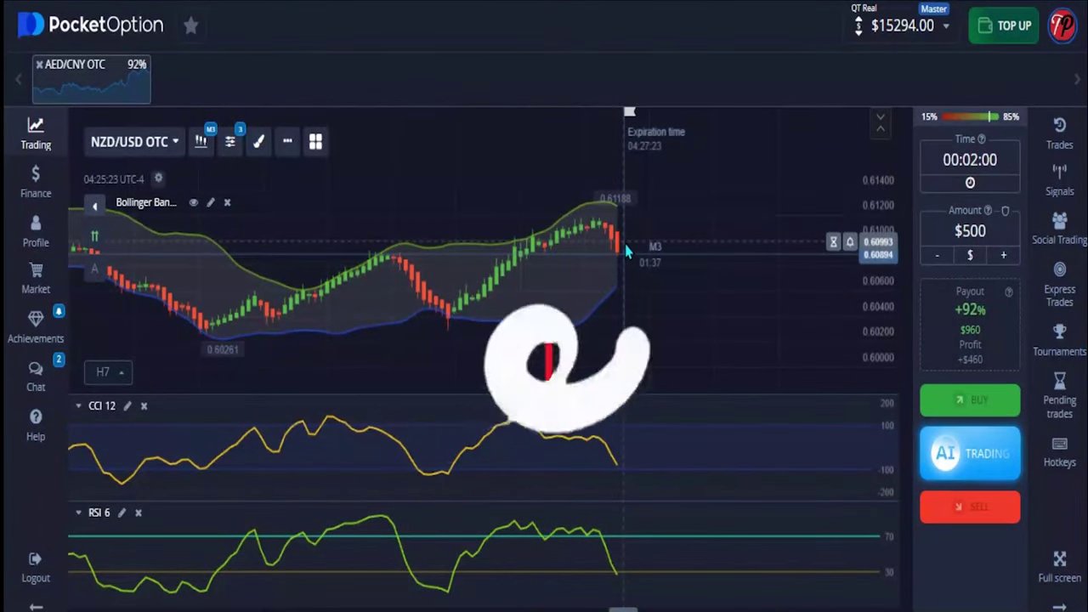
Switch the Pocket Option trading page to full screen with F11
key(F11)
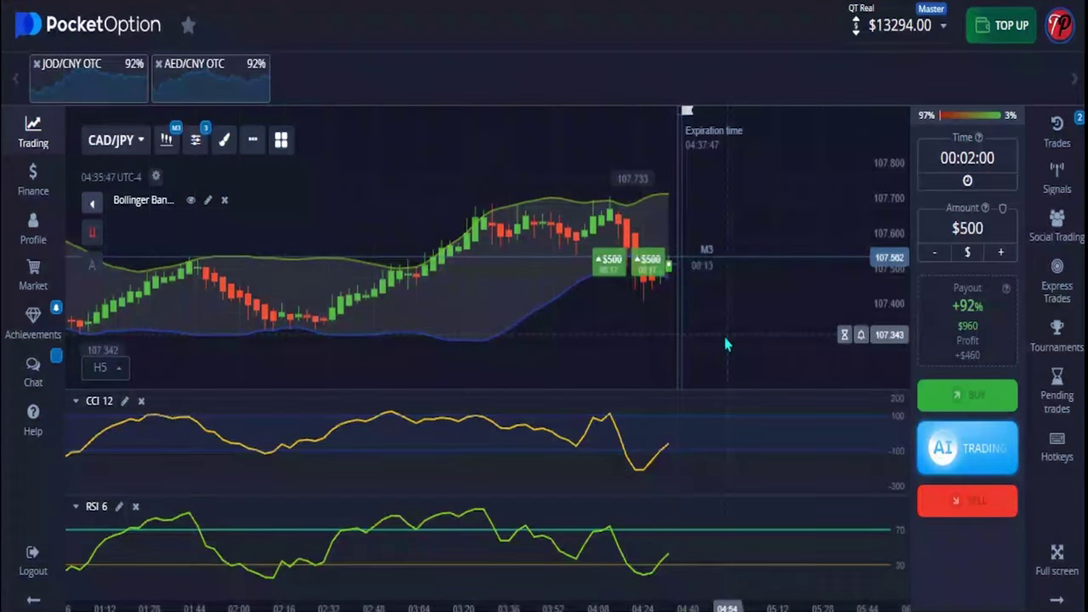
Check the Trades panel for the closed CAD/JPY trades' $920 profit, then close it
click(1057, 131)
click(1056, 393)
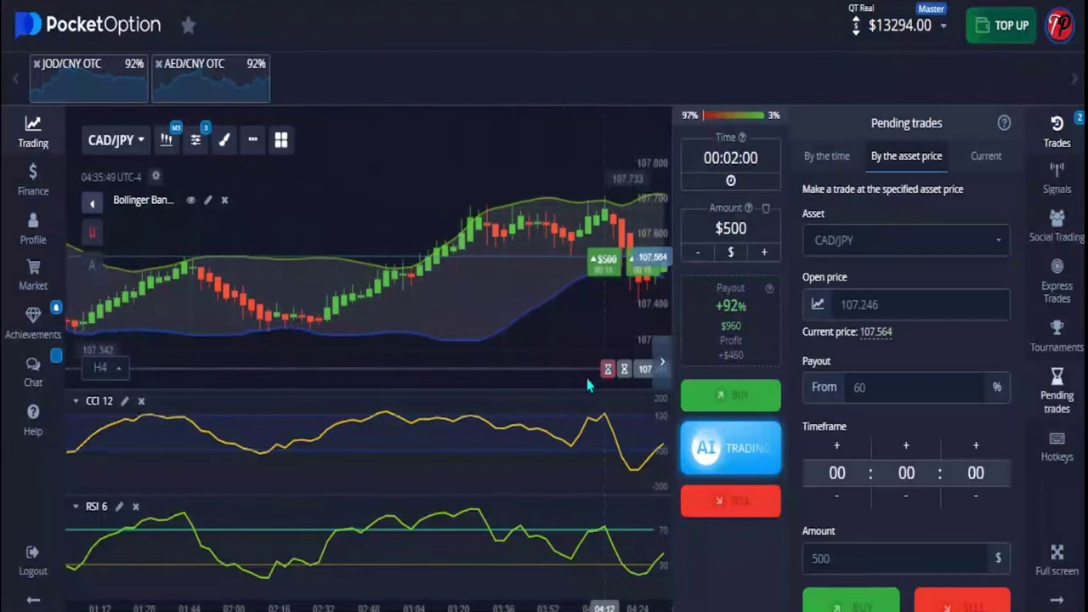
click(1064, 144)
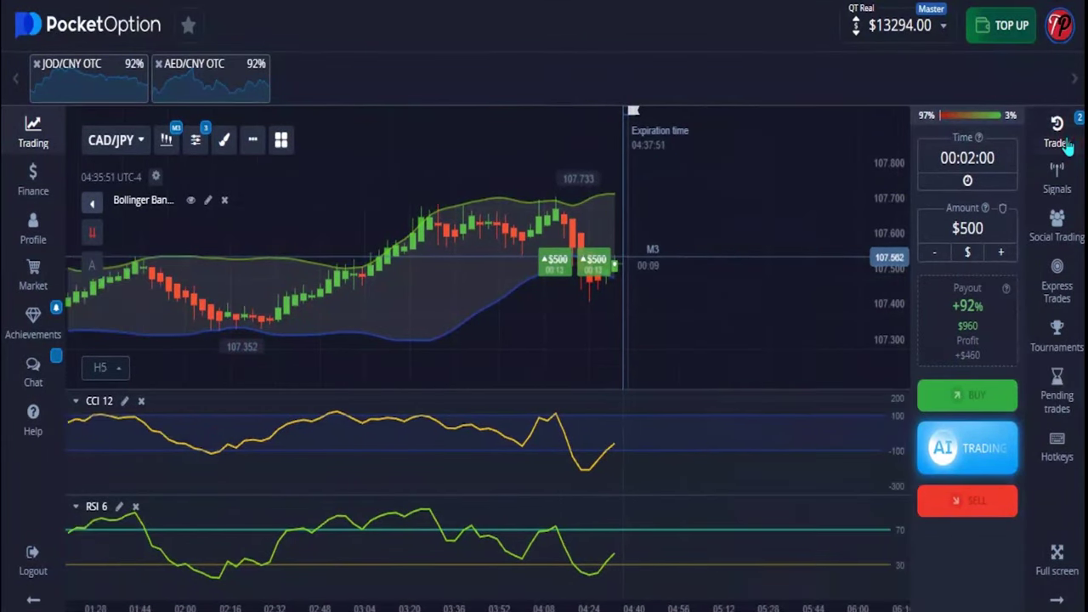
click(1063, 145)
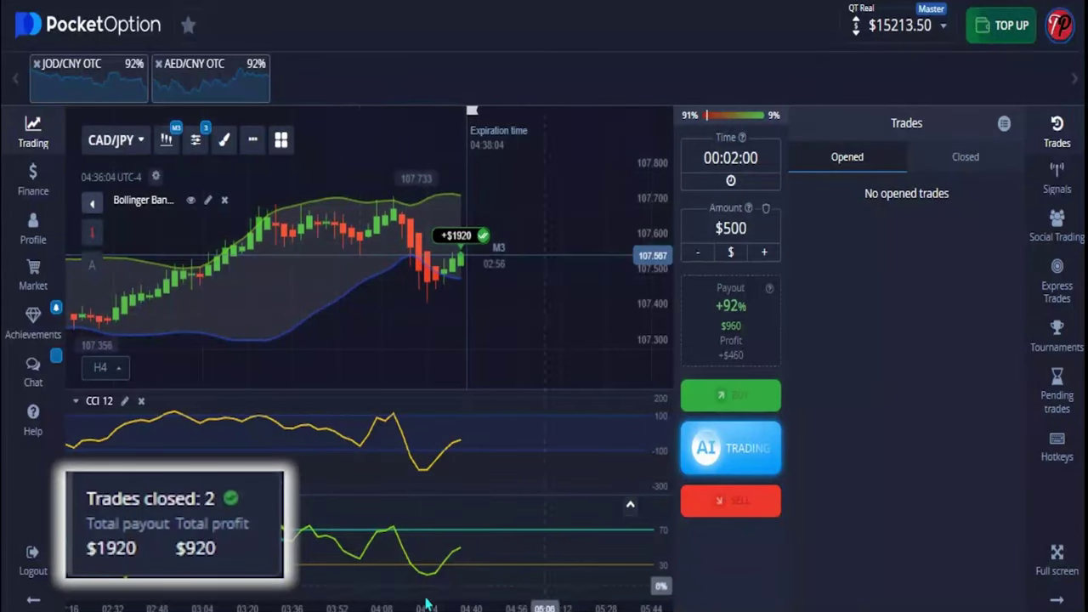
click(1057, 132)
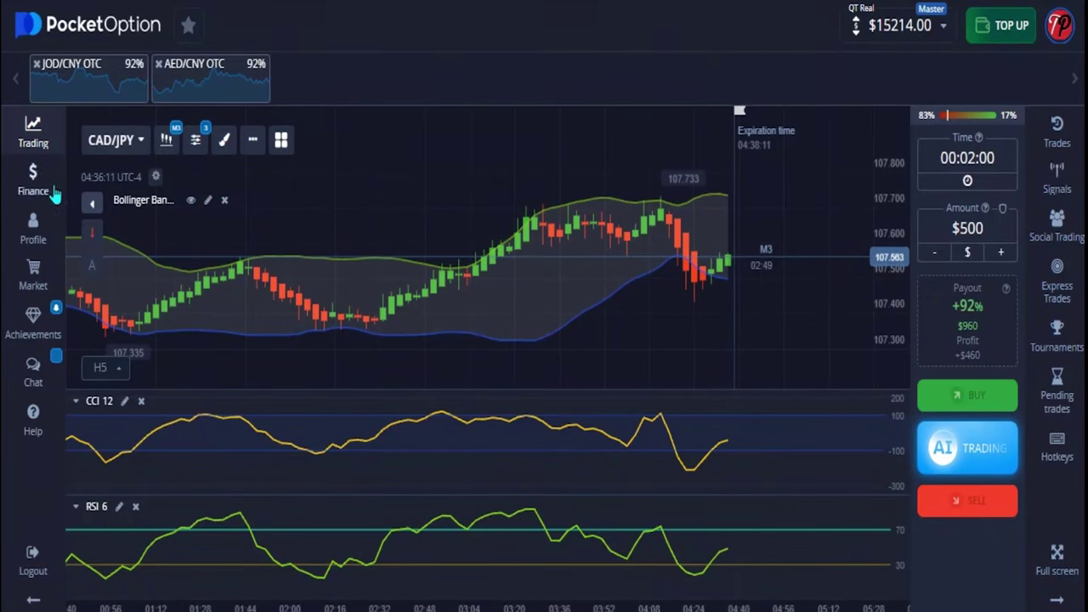
Choose BHD/CNY OTC from the asset dropdown's currency list
click(111, 141)
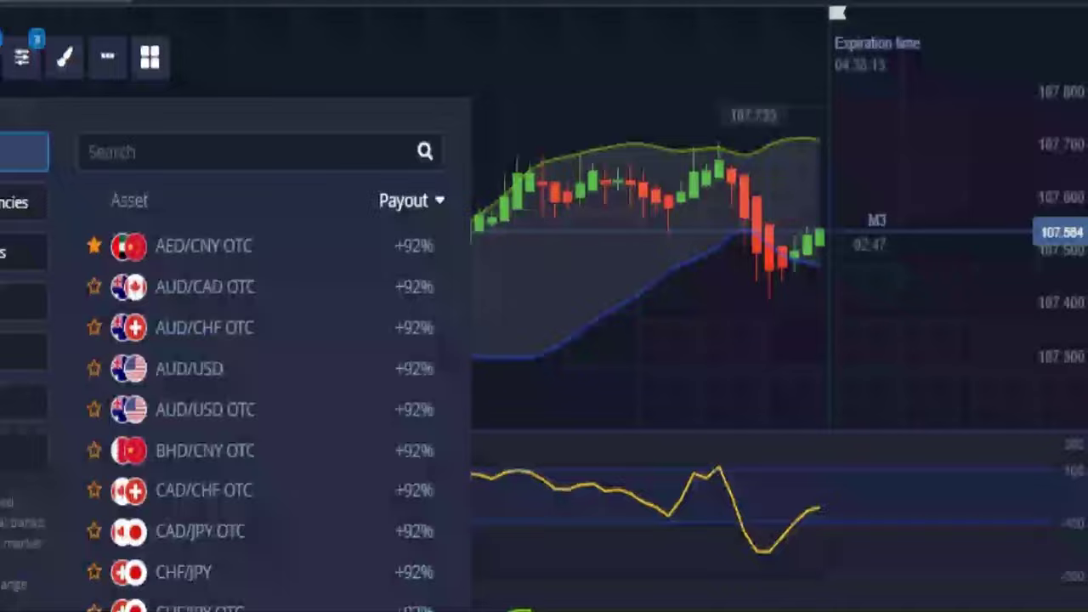
click(205, 451)
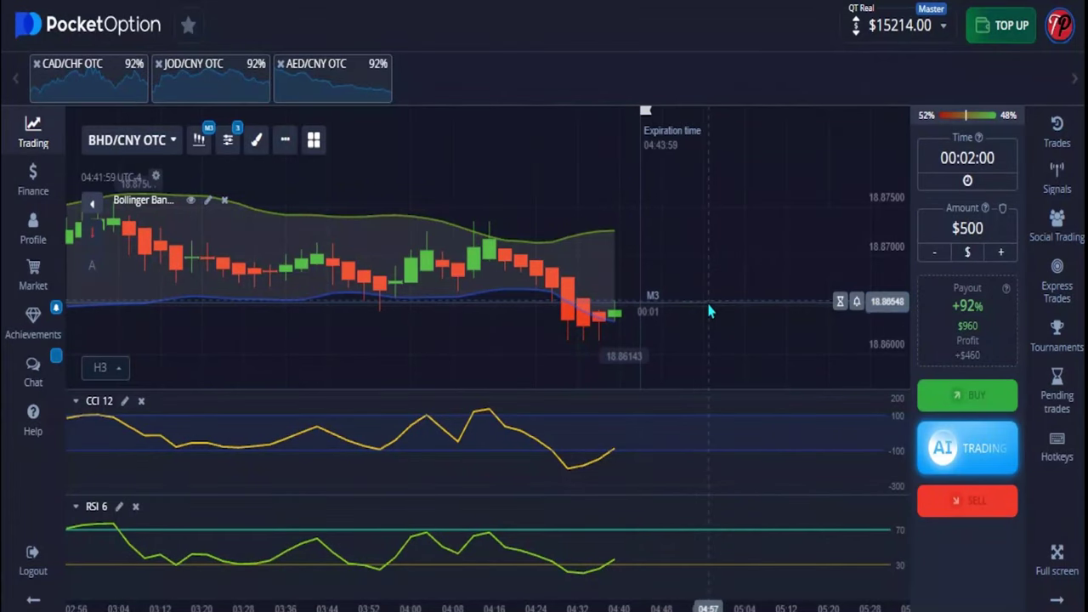
Zoom the chart out and place two $500 two-minute buy trades on BHD/CNY OTC
scroll(688, 279, down, 2)
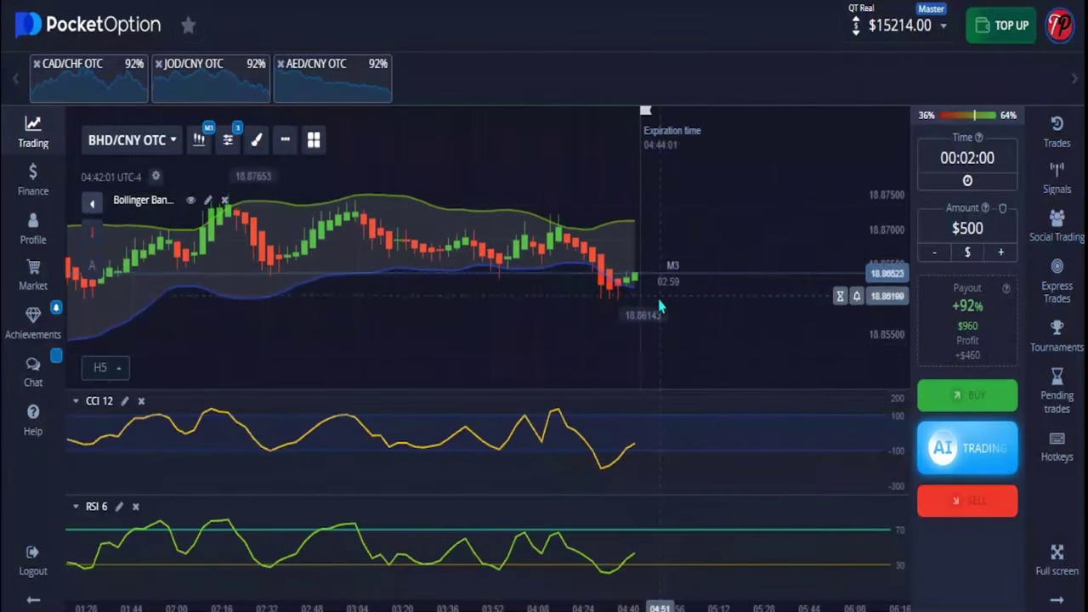
double_click(960, 406)
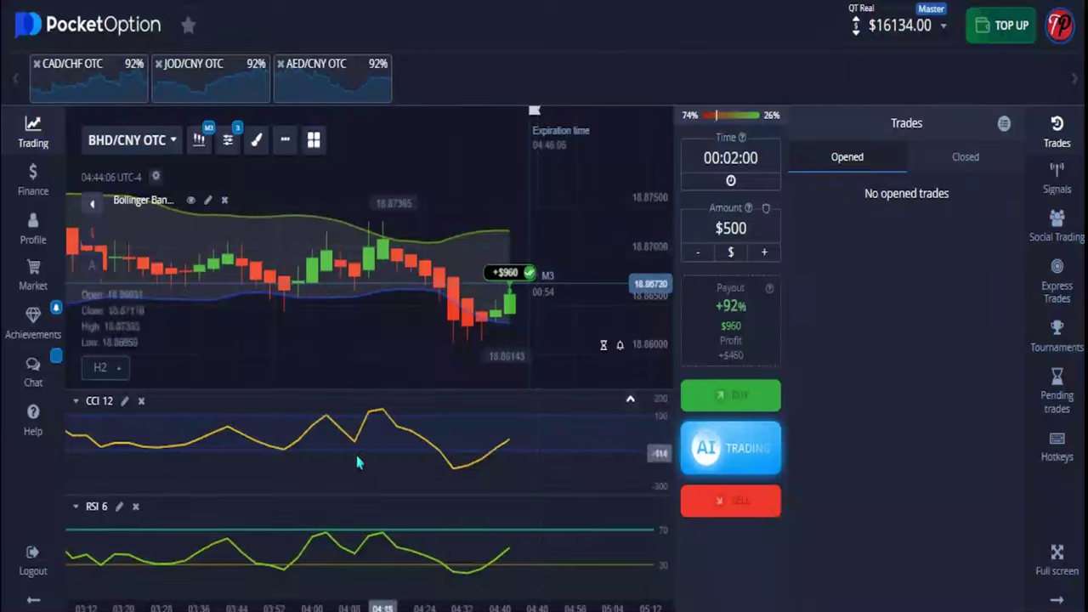
Close the Trades side panel to widen the chart
click(1056, 132)
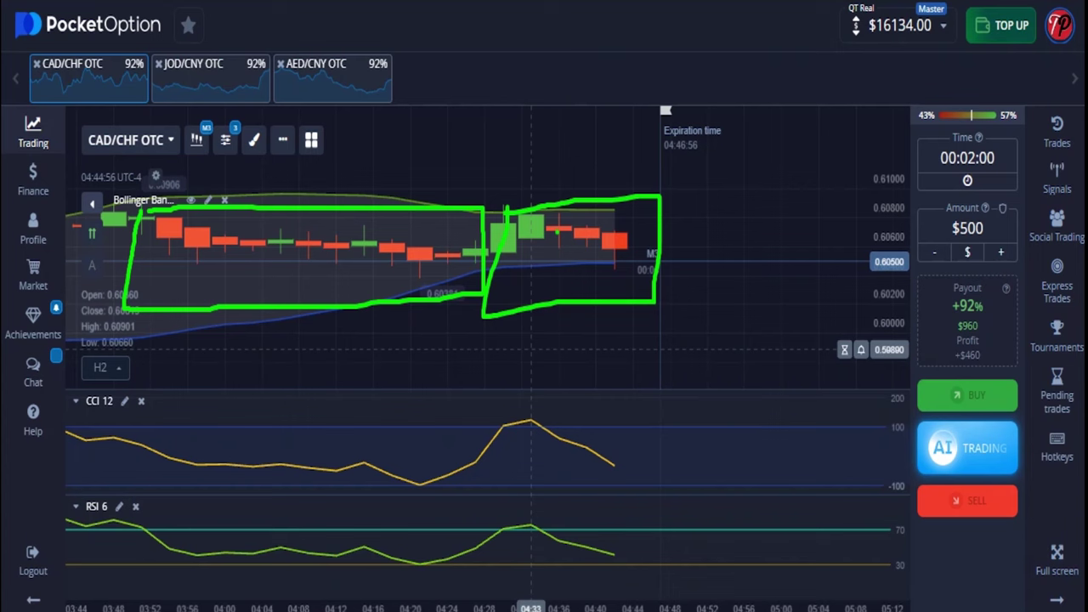
Draw green strokes marking the slopes on the CCI 12 and RSI 6 panes
drag(578, 410, 624, 449)
drag(591, 511, 650, 555)
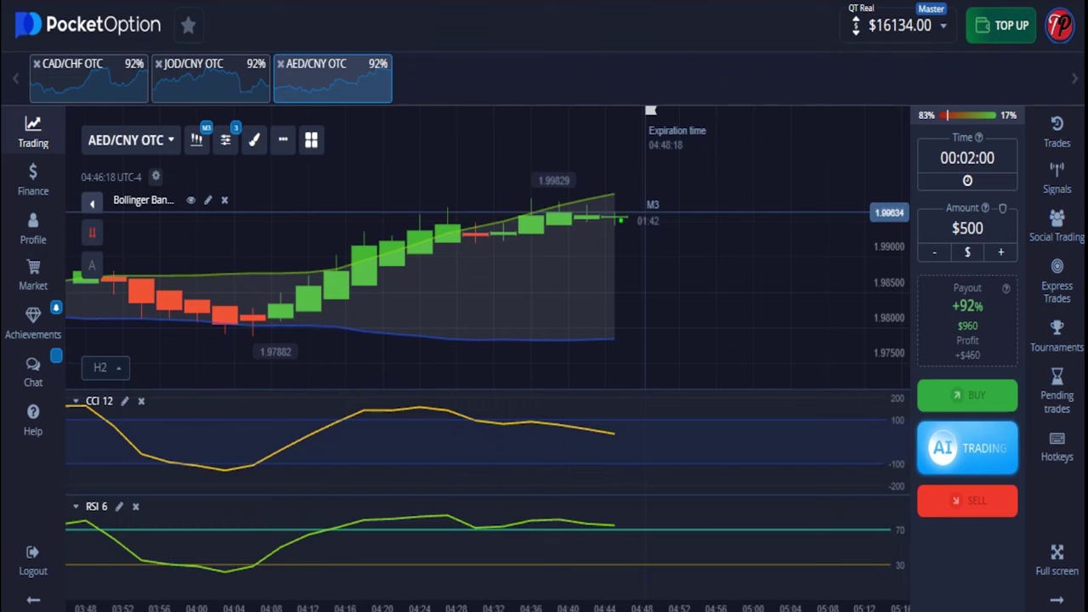
Draw a green box around the latest AED/CNY OTC candles at the upper Bollinger band
mouse_move(544, 197)
mouse_down()
mouse_move(655, 198)
mouse_move(544, 268)
mouse_move(536, 199)
mouse_up()
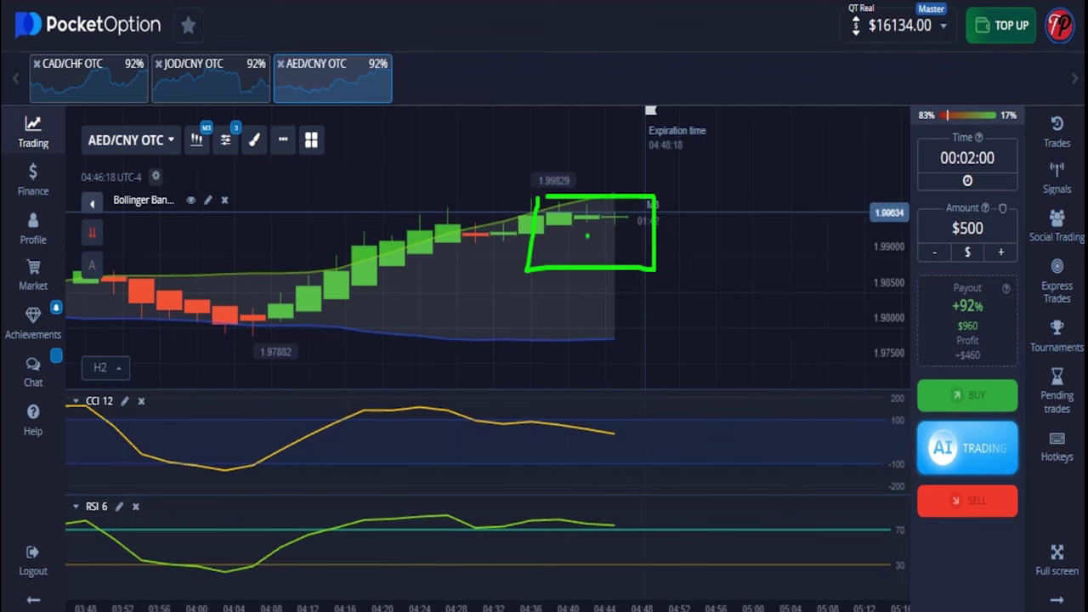
Mark the newest red candle in red and draw a red arrow pointing at it
mouse_move(628, 218)
mouse_down()
mouse_move(635, 214)
mouse_move(640, 234)
mouse_move(625, 235)
mouse_move(638, 239)
mouse_move(629, 223)
mouse_up()
mouse_move(698, 228)
mouse_down()
mouse_move(647, 228)
mouse_move(656, 238)
mouse_move(646, 226)
mouse_up()
drag(646, 230, 668, 242)
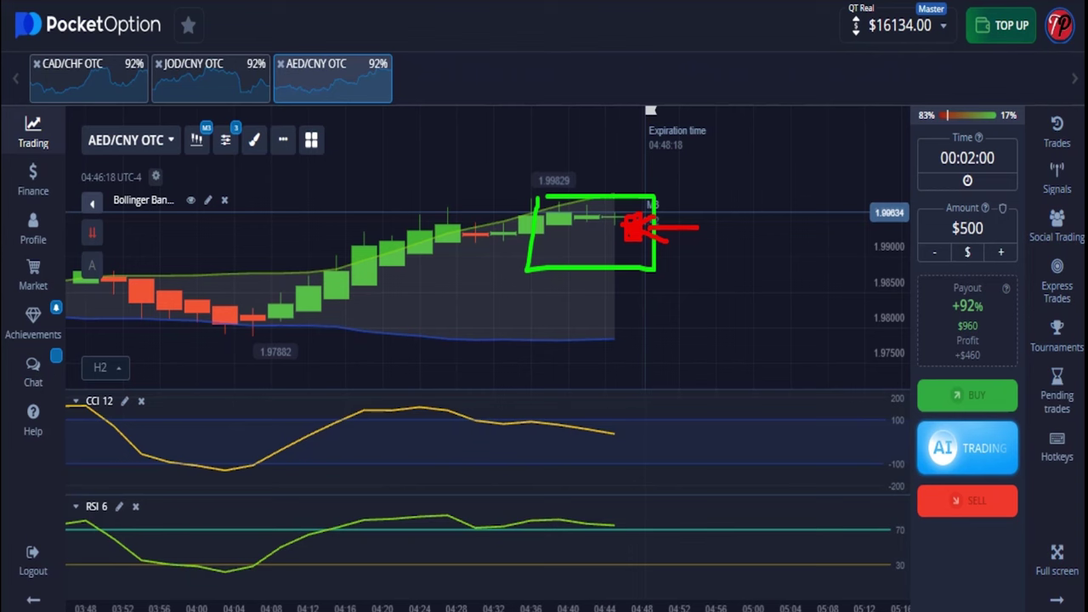